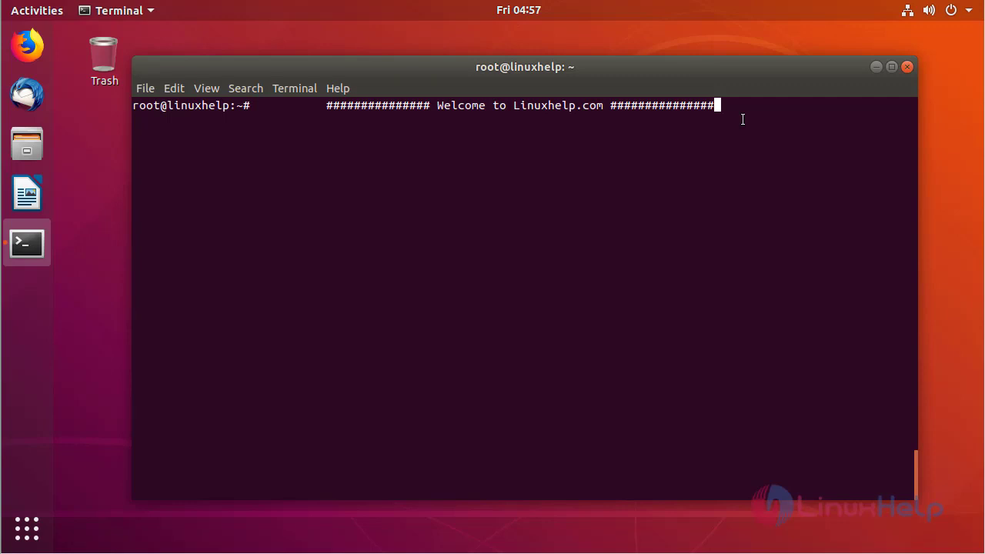
{"action": "key", "text": "Return"}
{"action": "key", "text": "Return"}
{"action": "key", "text": "Return"}
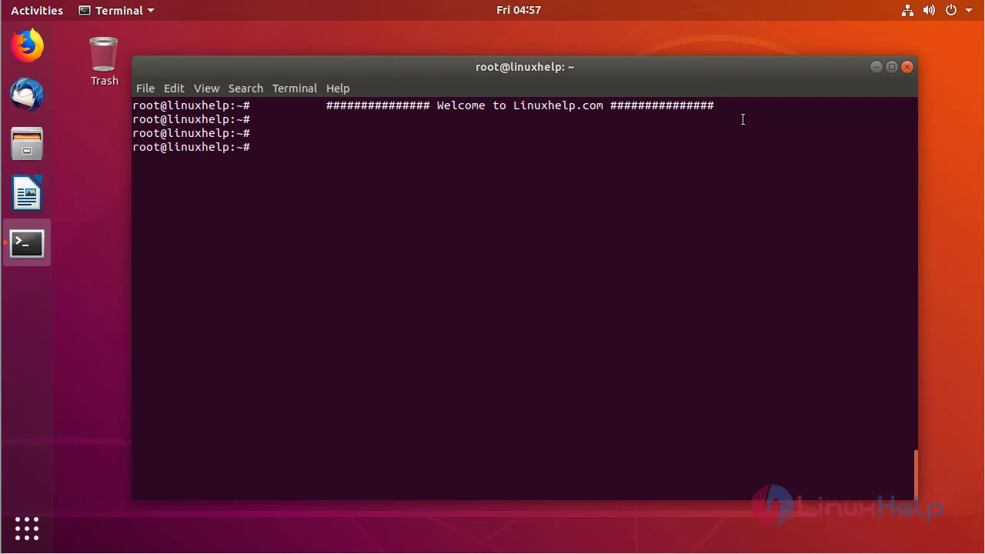
{"action": "type", "text": "wget"}
{"action": "type", "text": "https://github.com/egoist/eme/releases/download/v0.13.0/EME_0.13.0_amd64.deb"}
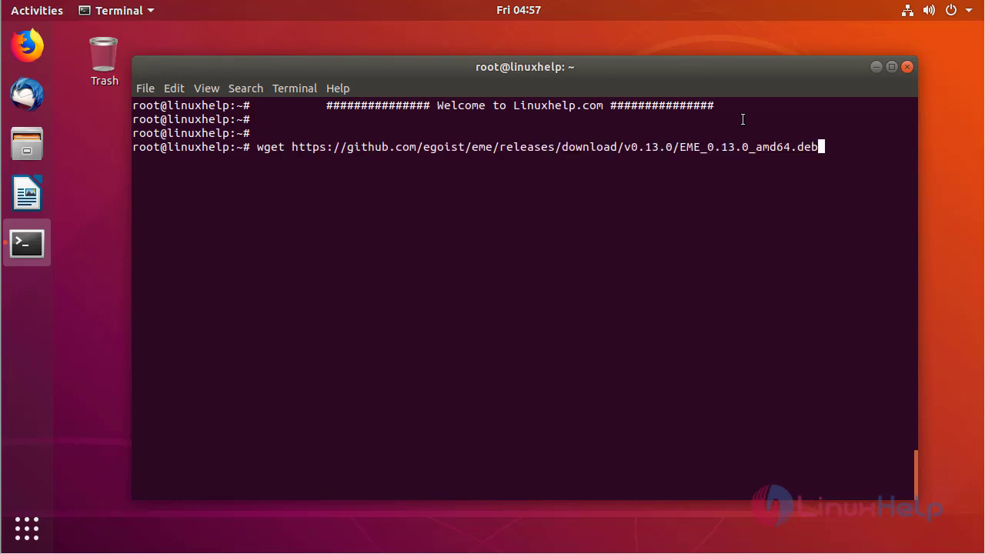
{"action": "key", "text": "Return"}
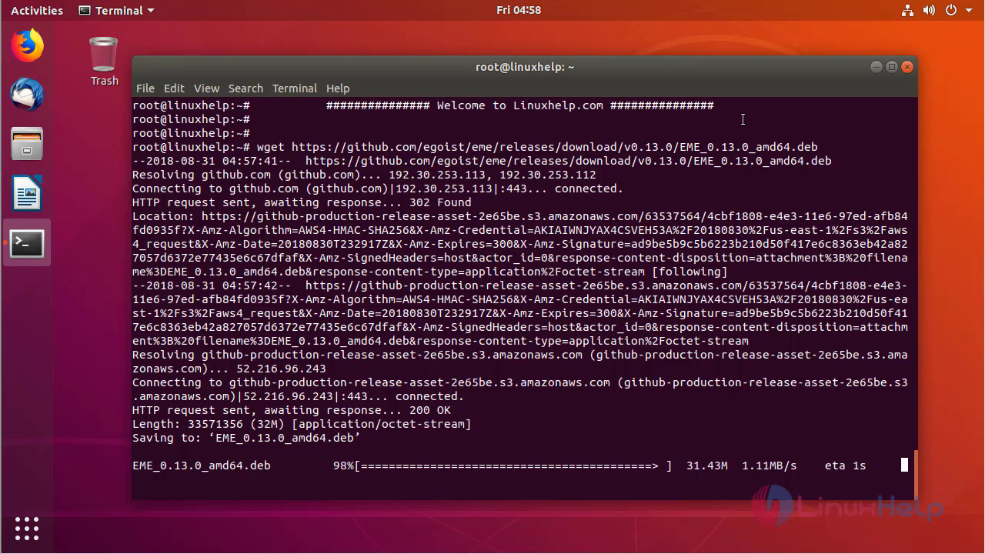
{"action": "key", "text": "Return"}
{"action": "key", "text": "Return"}
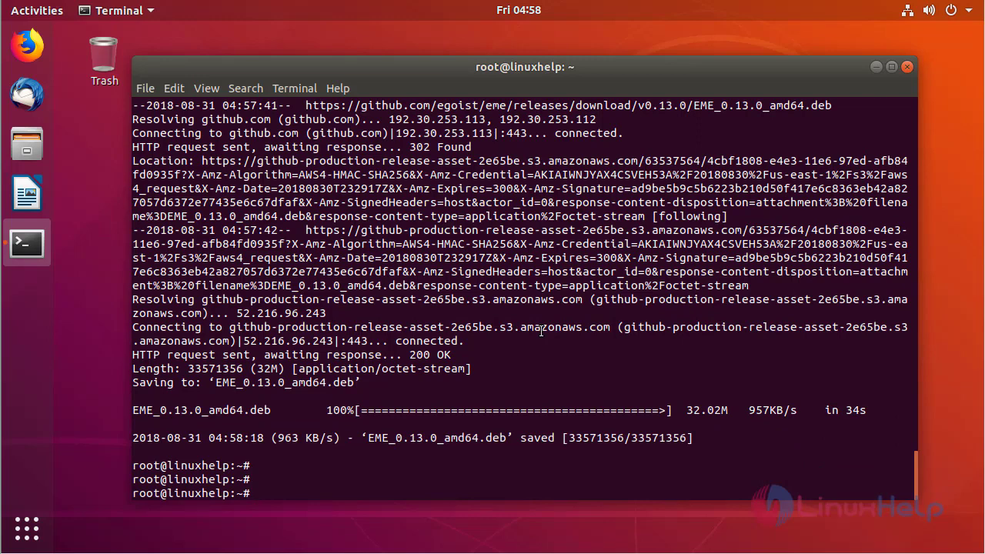
{"action": "key", "text": "ctrl+l"}
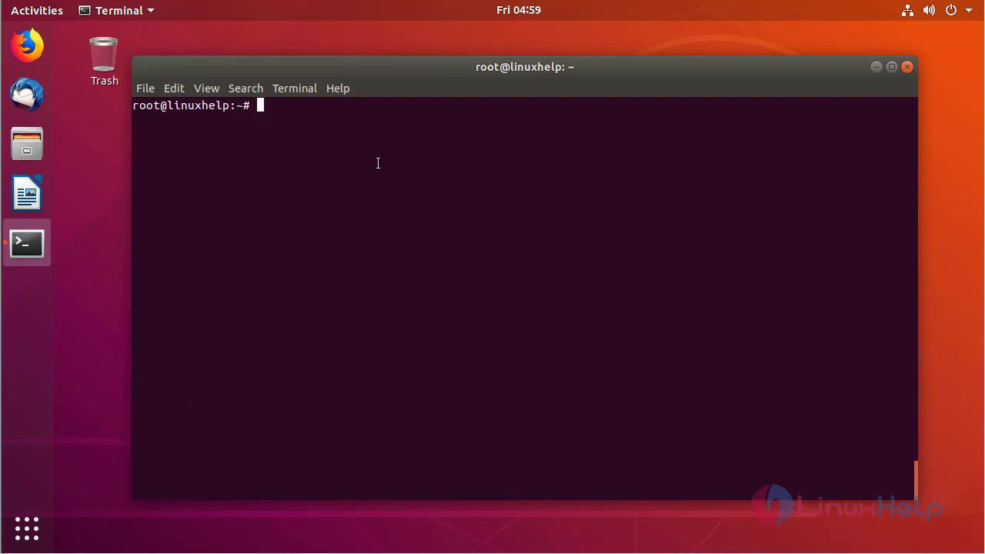
Install the gdebi package with apt-get using the -y option, and clear the terminal screen
{"action": "type", "text": "apt-get install h"}
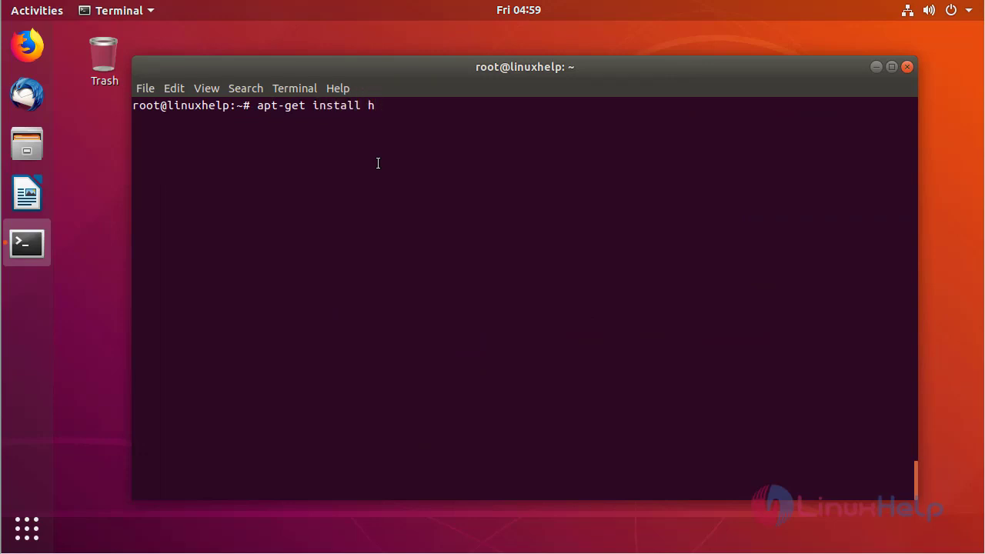
{"action": "key", "text": "BackSpace"}
{"action": "type", "text": "gdebi -y"}
{"action": "key", "text": "Return"}
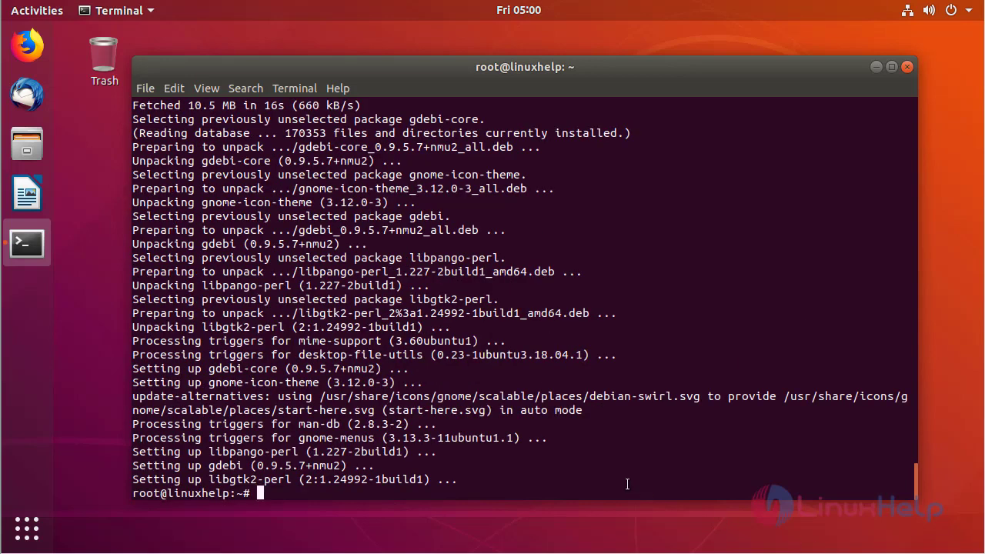
{"action": "key", "text": "Return"}
{"action": "key", "text": "Return"}
{"action": "key", "text": "Return"}
{"action": "key", "text": "ctrl+l"}
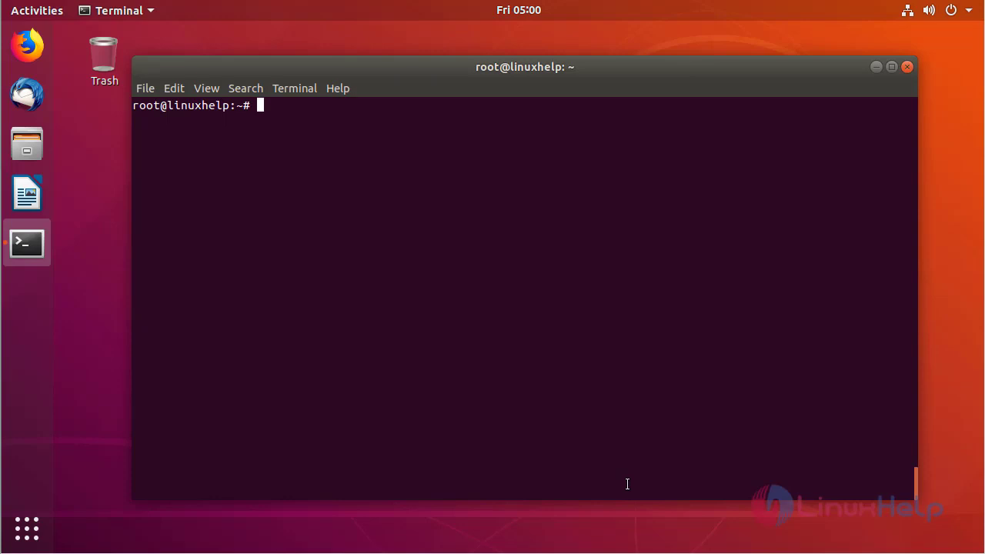
Install the downloaded package EME_0.13.0_amd64.deb with gdebi, answering y to the installation question
{"action": "type", "text": "gdebi E"}
{"action": "key", "text": "Tab"}
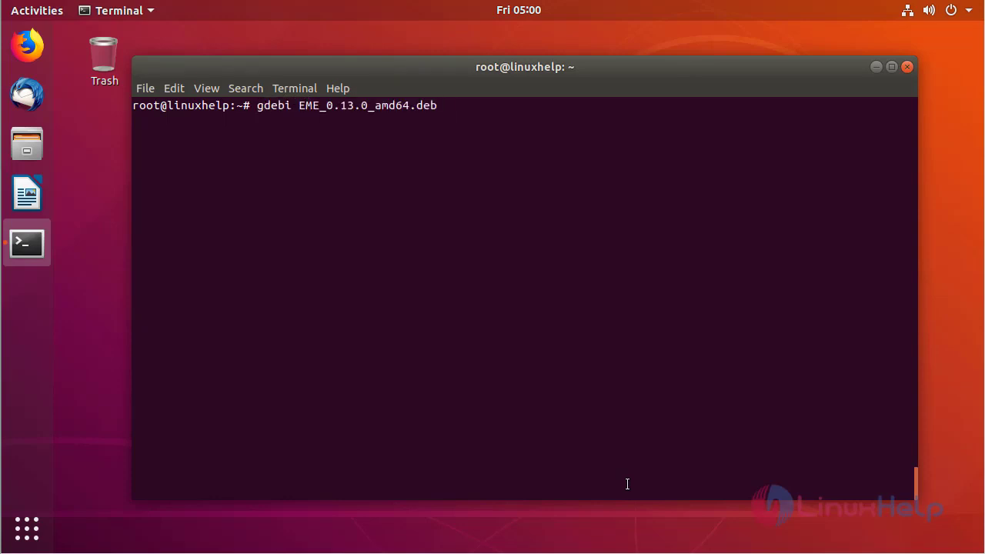
{"action": "key", "text": "Return"}
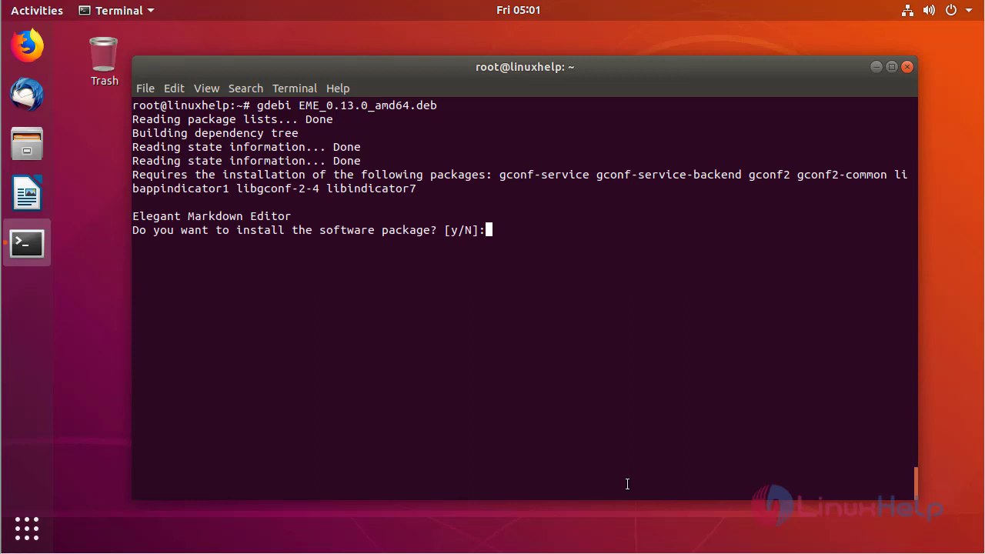
{"action": "type", "text": "y"}
{"action": "key", "text": "Return"}
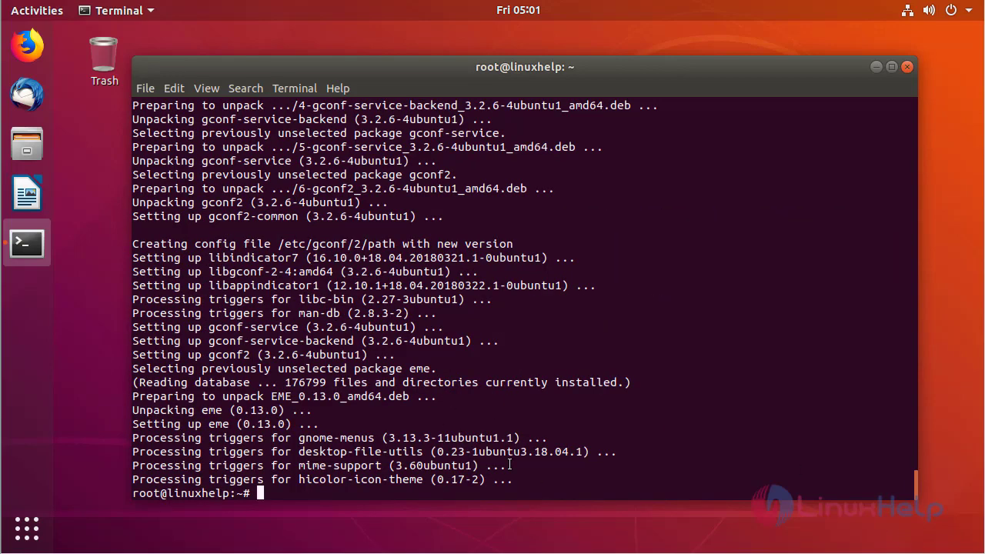
{"action": "key", "text": "Return"}
{"action": "key", "text": "Return"}
{"action": "key", "text": "Return"}
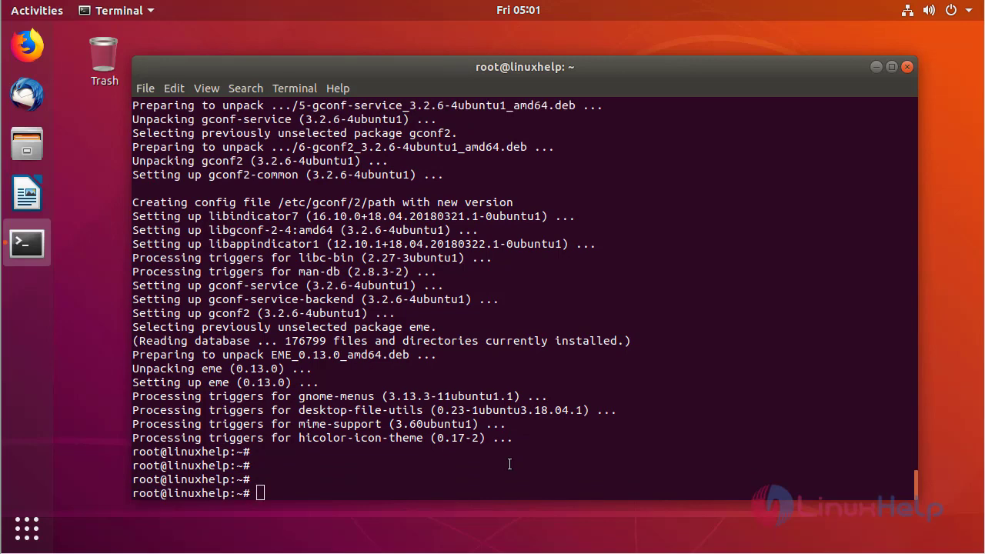
Search the installed applications for "eme" and launch the EME editor
{"action": "key", "text": "super"}
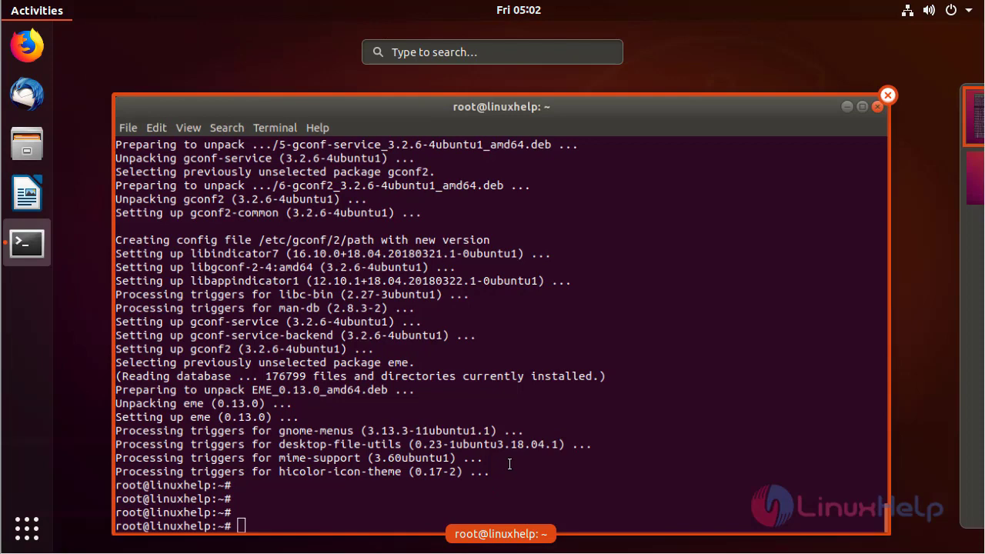
{"action": "type", "text": "eme"}
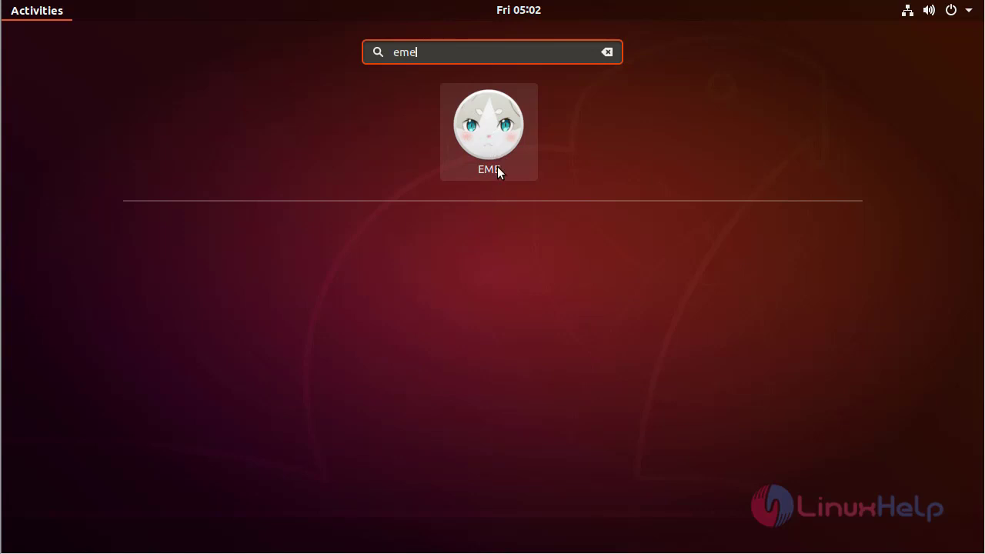
{"action": "left_click", "coordinate": [488, 124]}
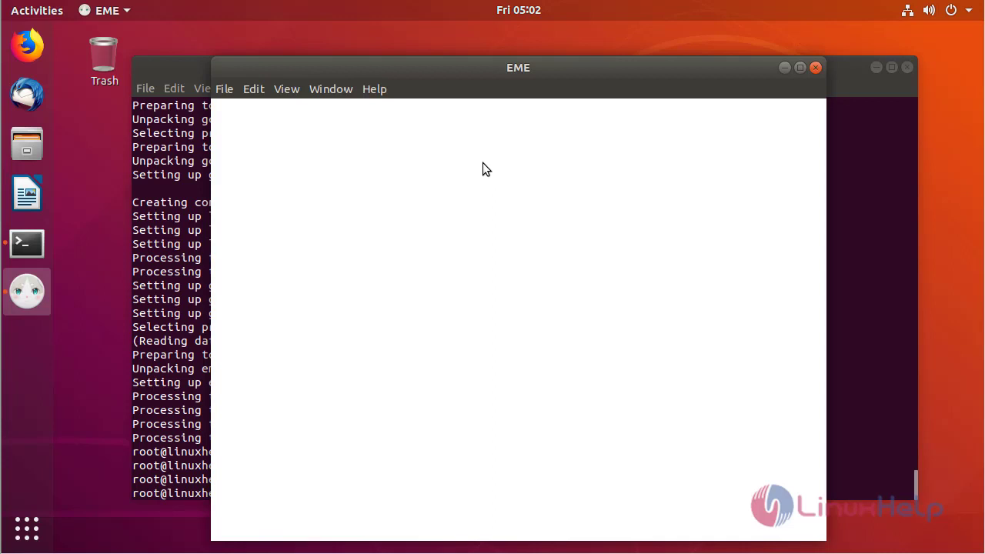
Check EME's version information in its About dialog and close the dialog
{"action": "left_click", "coordinate": [376, 90]}
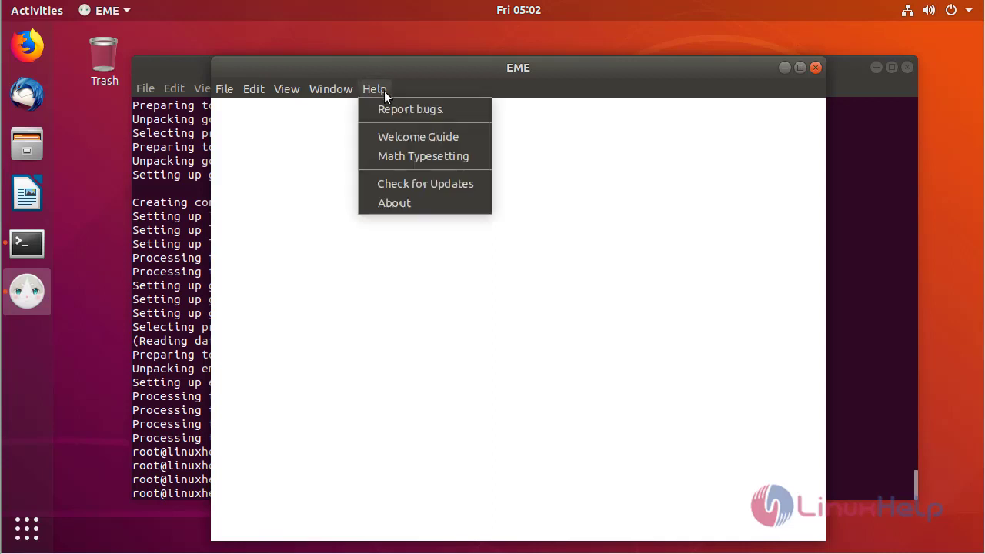
{"action": "left_click", "coordinate": [402, 203]}
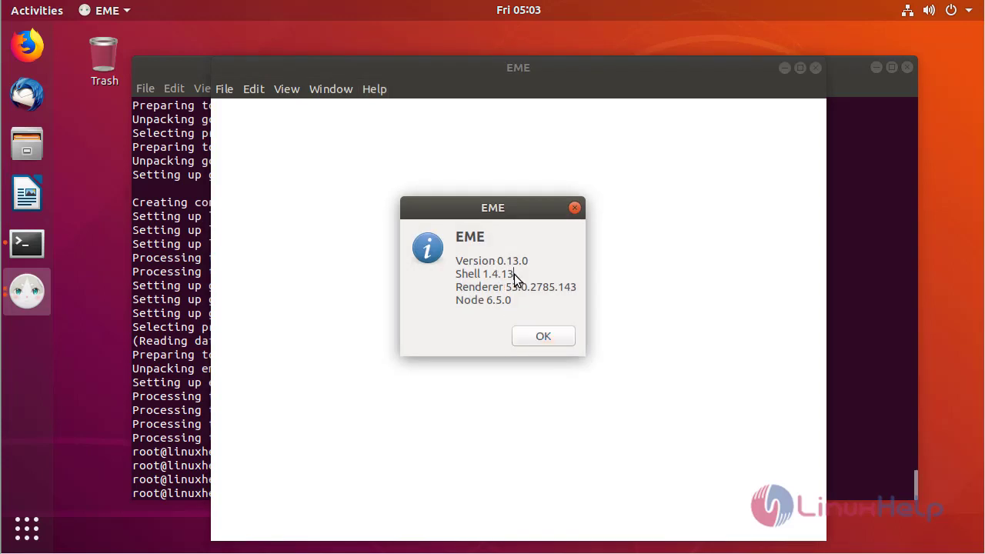
{"action": "left_click", "coordinate": [561, 339]}
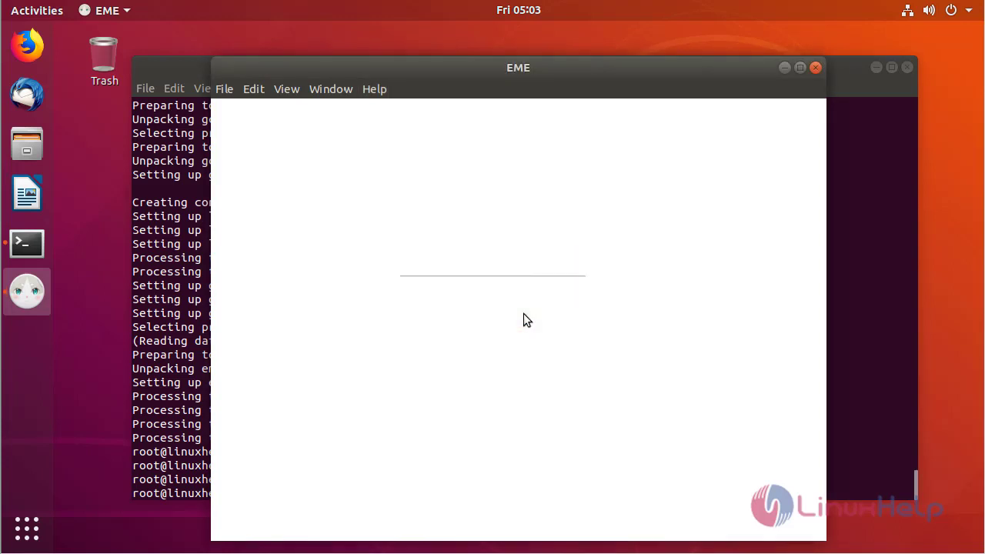